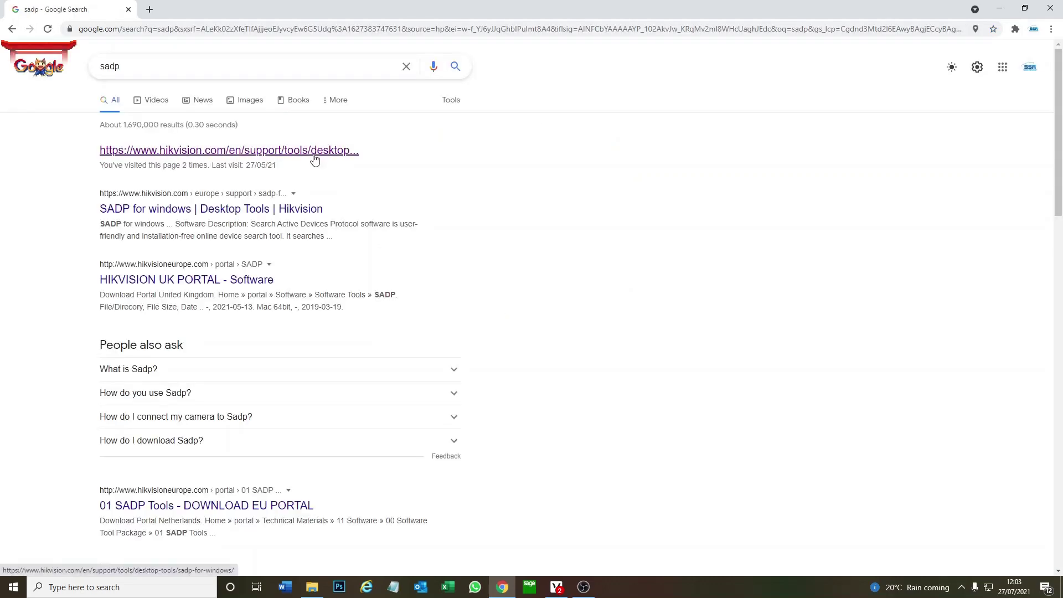
Open the SADP for Windows page, agree to the materials licence, and download SADP.exe
click(315, 160)
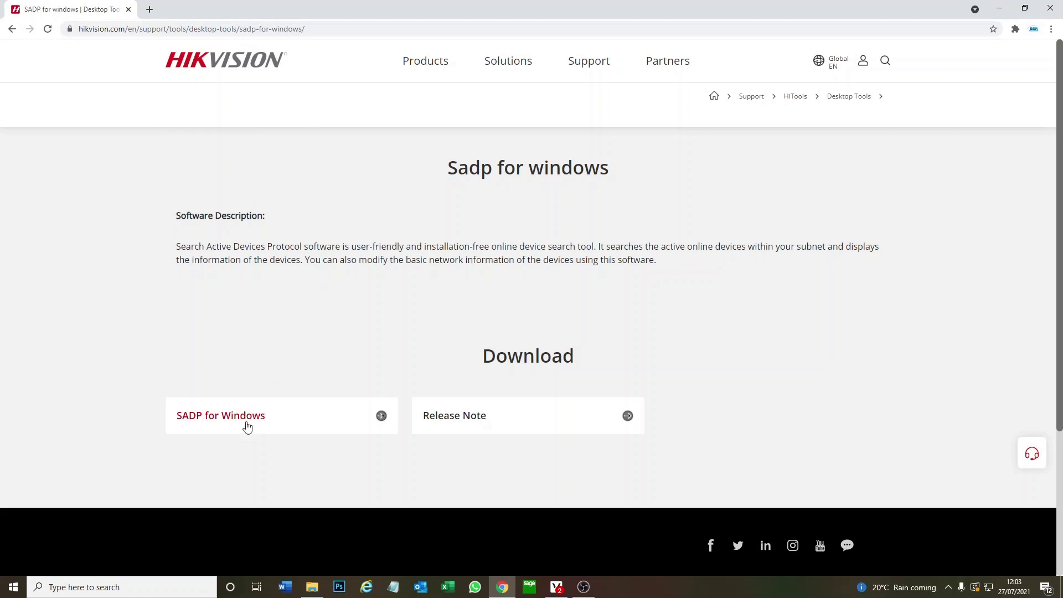
click(246, 426)
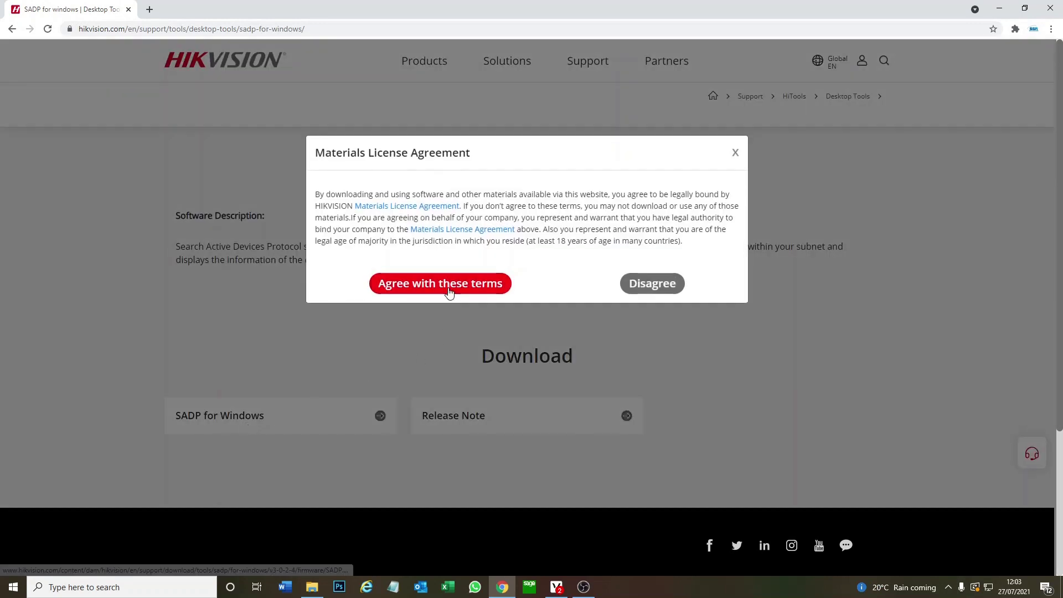
click(449, 290)
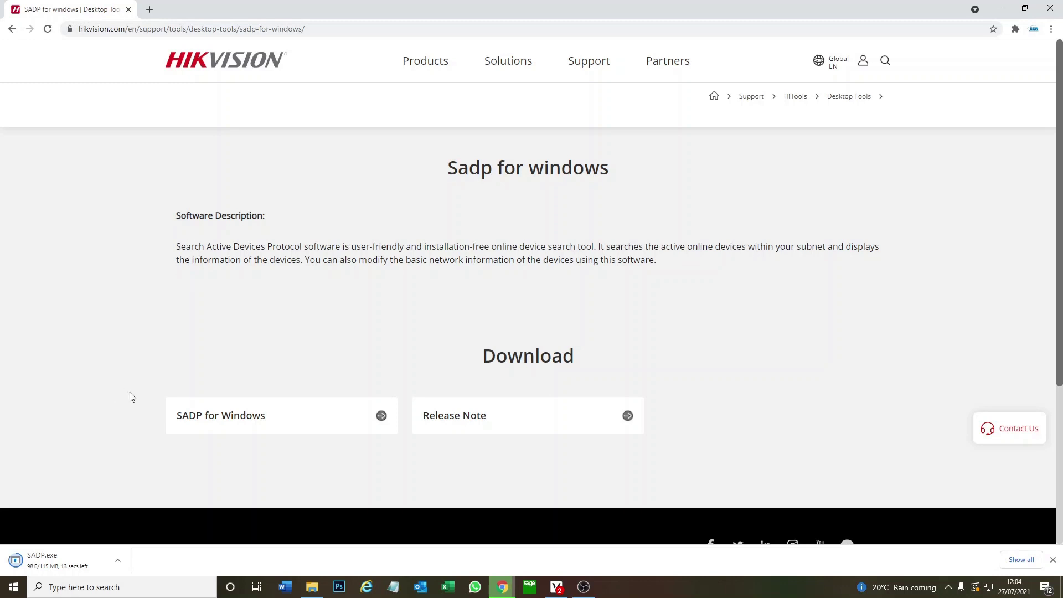
click(117, 560)
Set the SADP.exe download to open automatically when finished
click(157, 483)
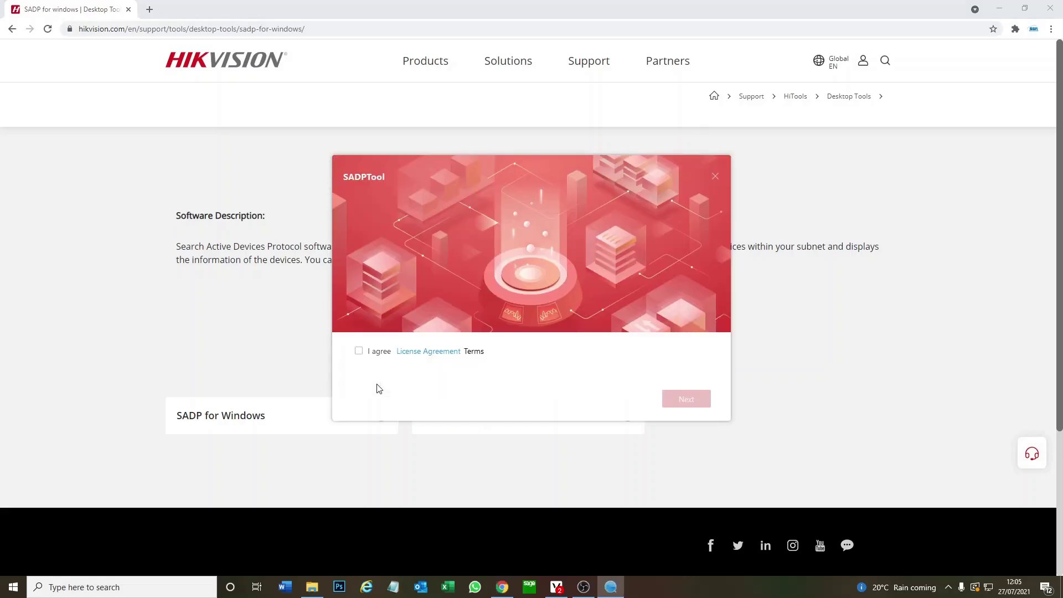
Install SADPTool in English to C:\Program Files (x86)\SADP and launch the client
click(359, 352)
click(703, 400)
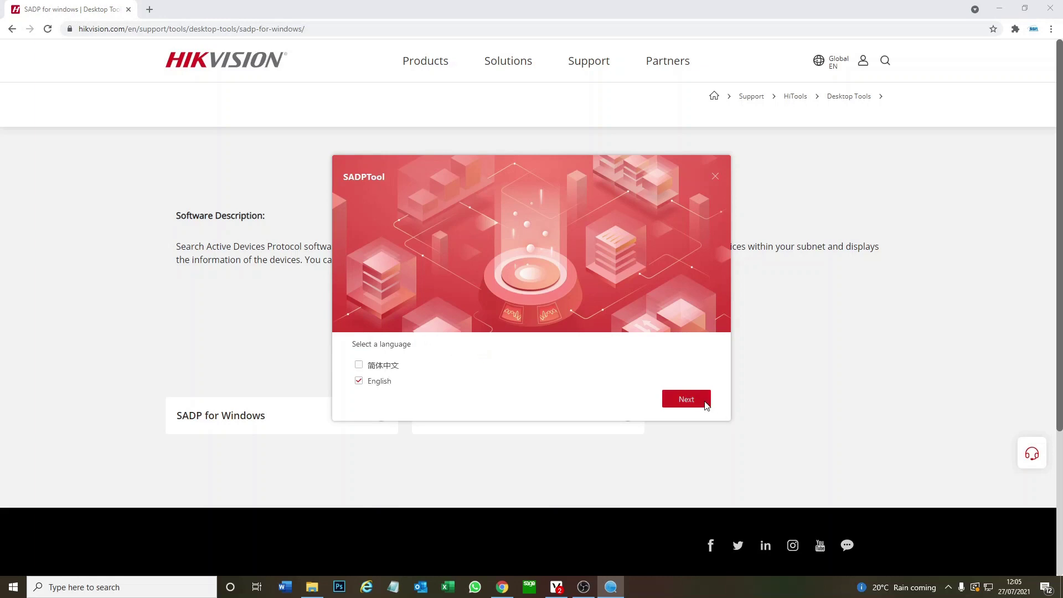
click(685, 402)
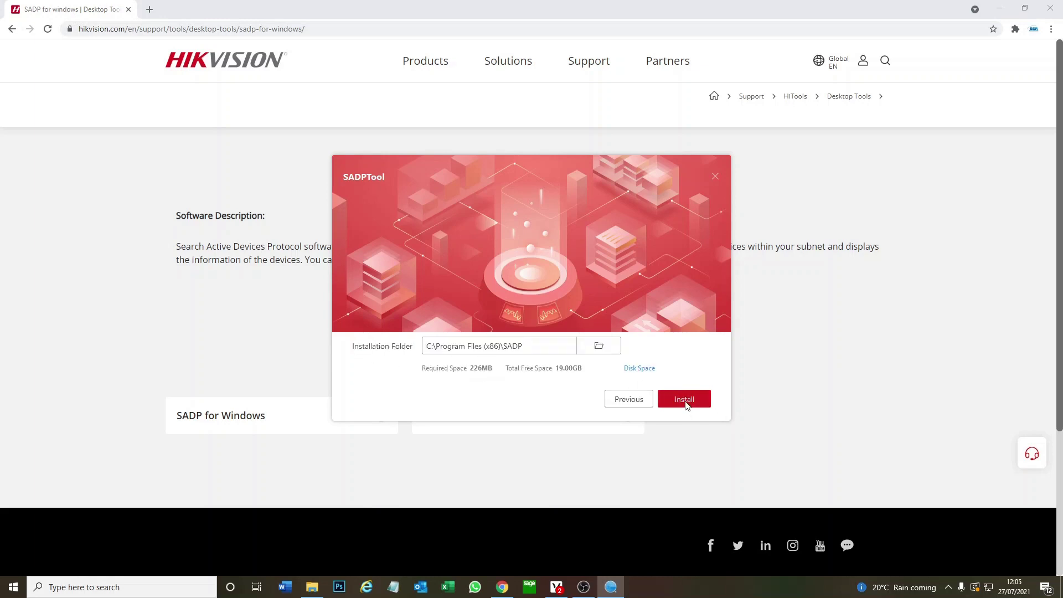
click(685, 400)
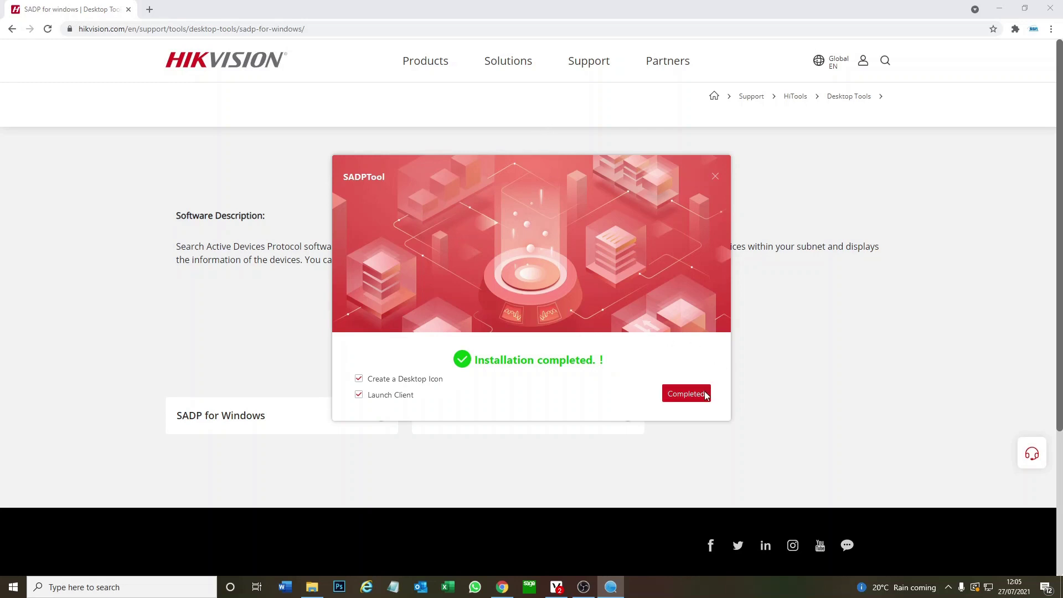
click(687, 394)
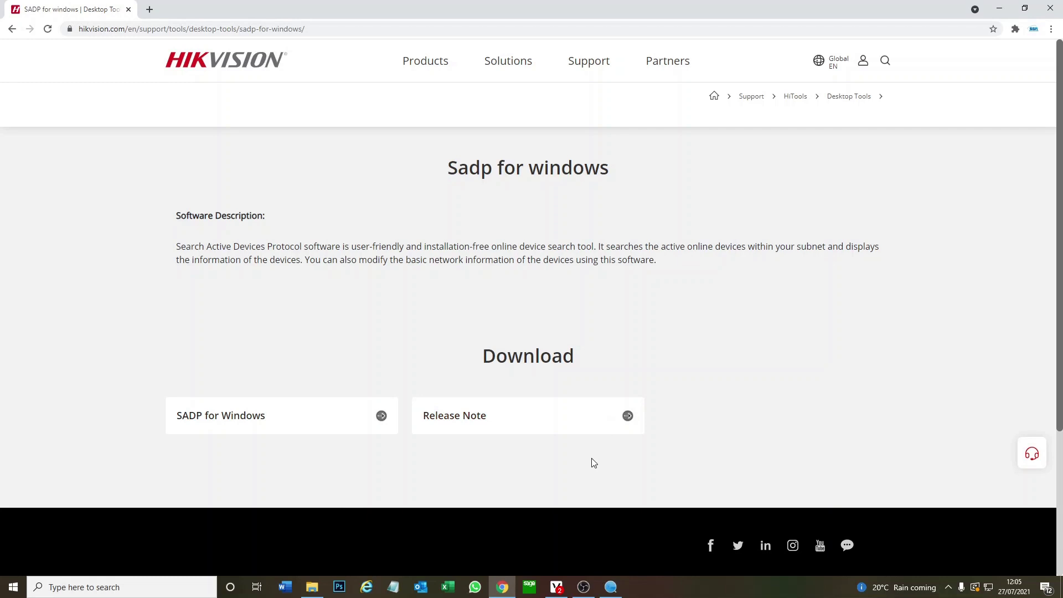
Enable SADP upgrade checking and allow SADP through the firewall on private networks
click(616, 590)
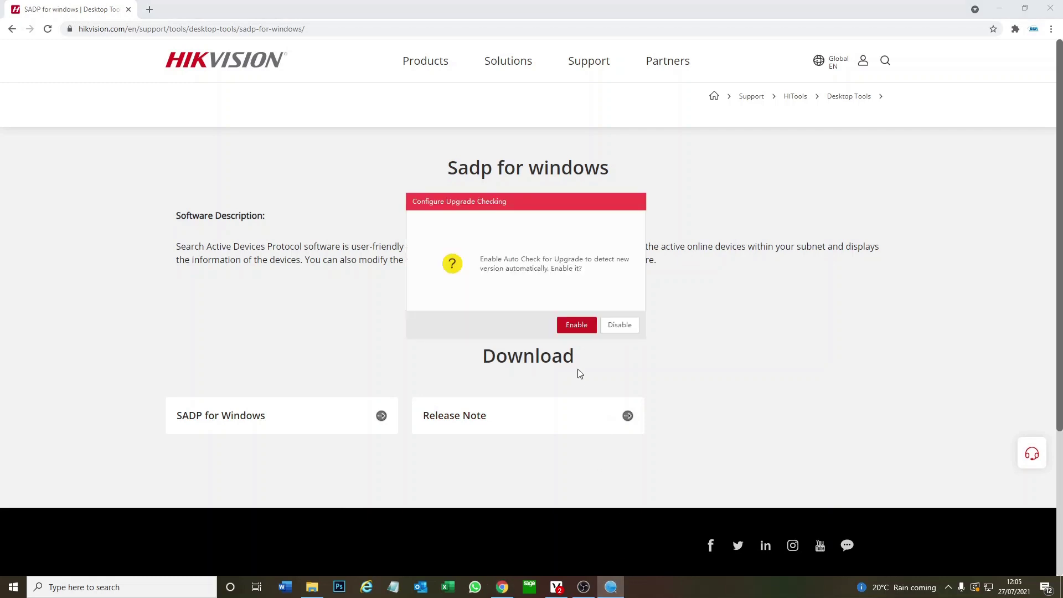
click(576, 325)
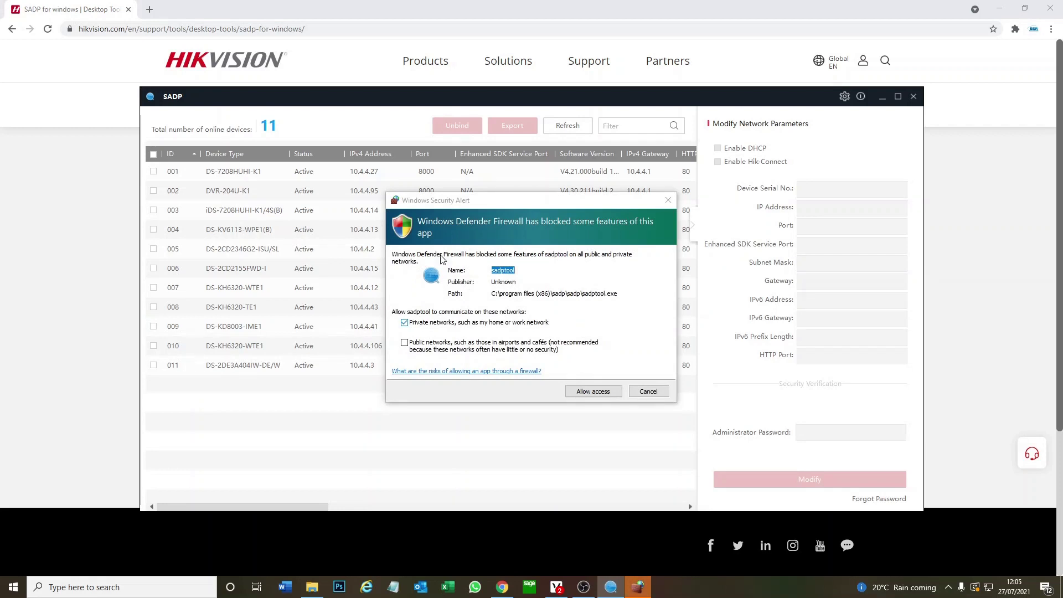
click(606, 393)
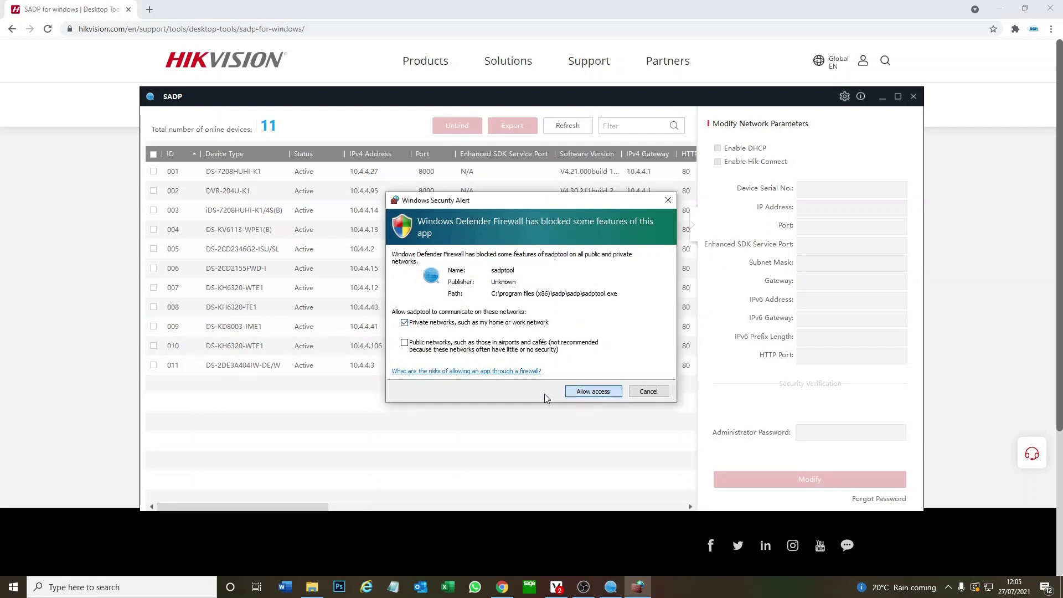
click(590, 391)
Browse the 11 listed devices and open the web page of the iDS-7208HUHI-K1/4S(B) DVR at 10.4.4.14
click(246, 215)
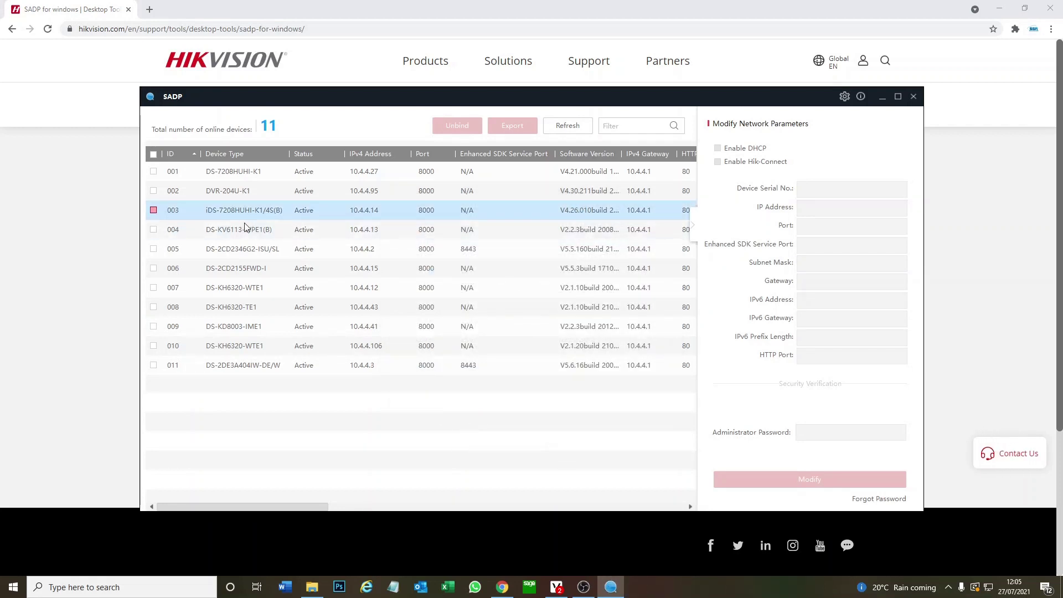
click(251, 250)
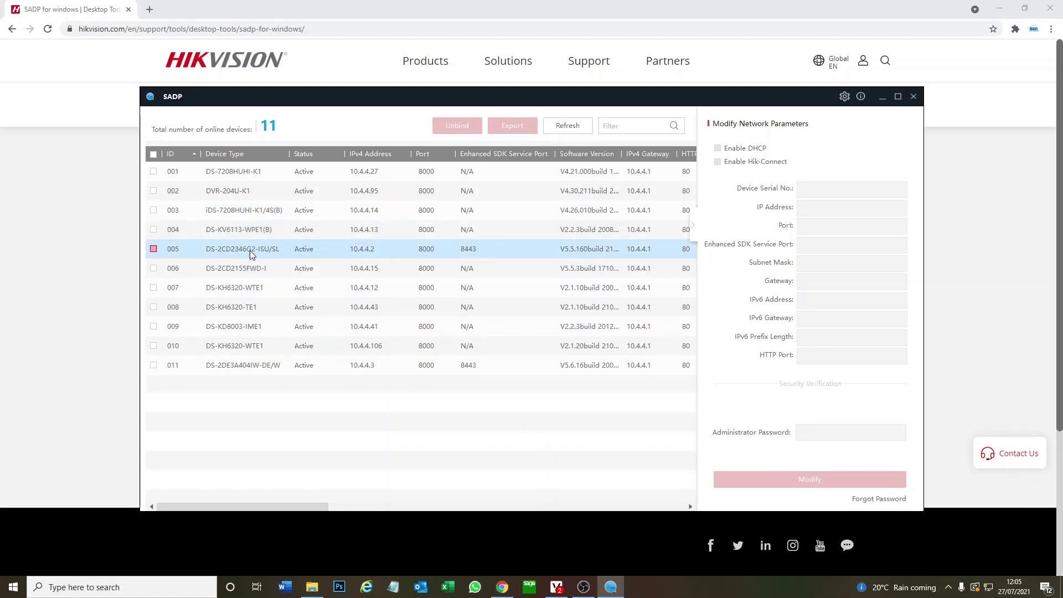
click(241, 275)
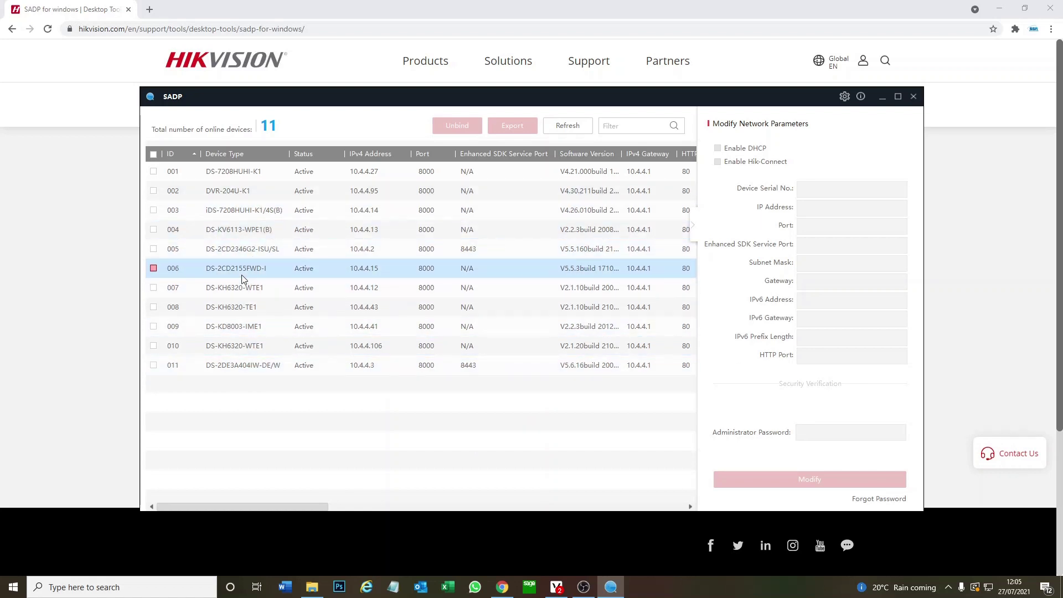
click(242, 275)
click(271, 230)
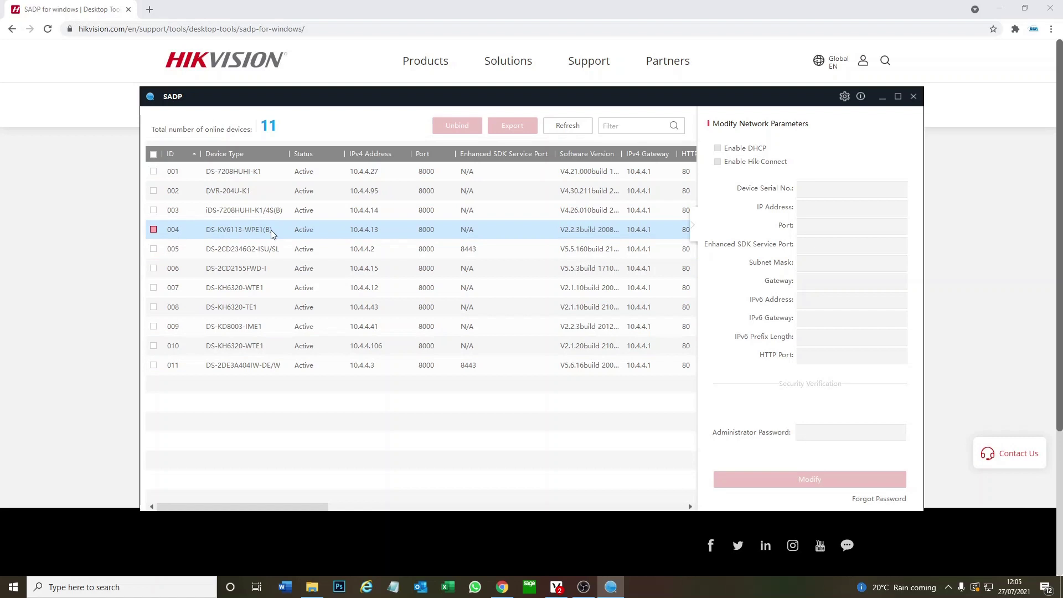
click(255, 327)
click(255, 345)
click(255, 344)
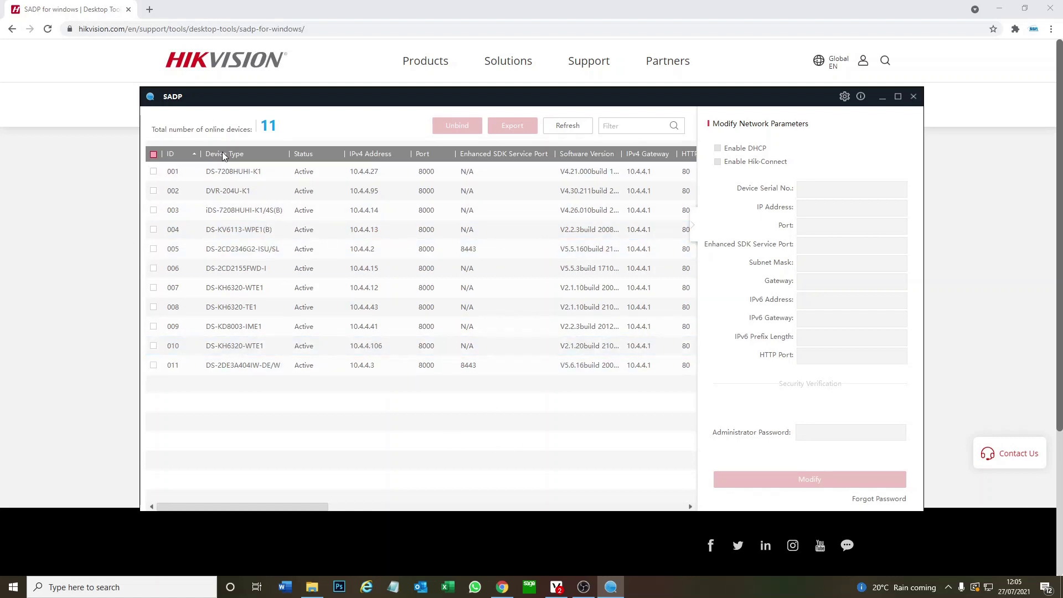
click(351, 212)
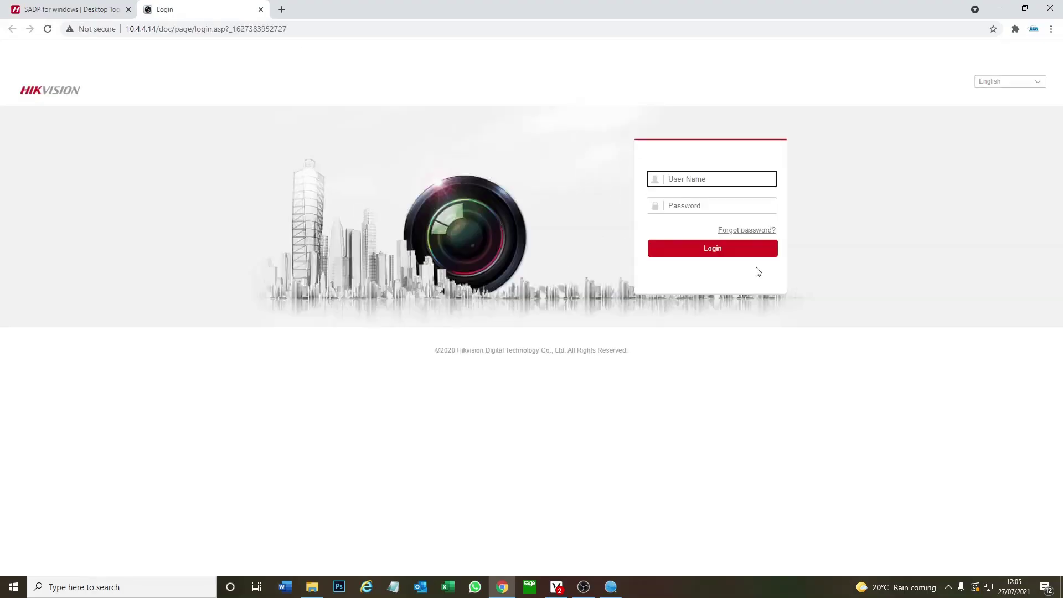
Enter the administrator user name and password on the DVR login page
text(admin)
key(Tab)
text(••••••)
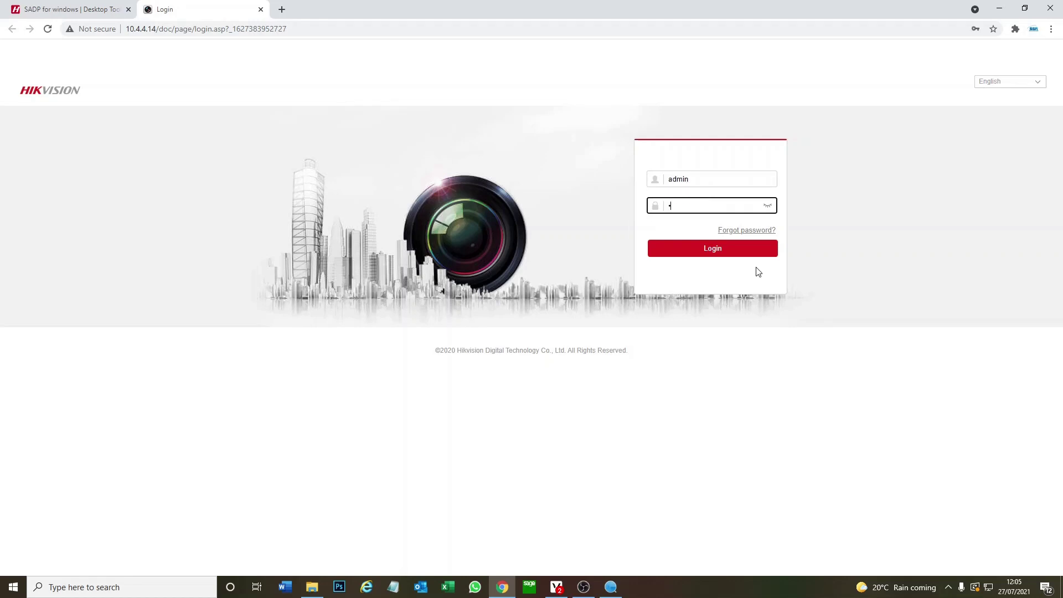
text(•)
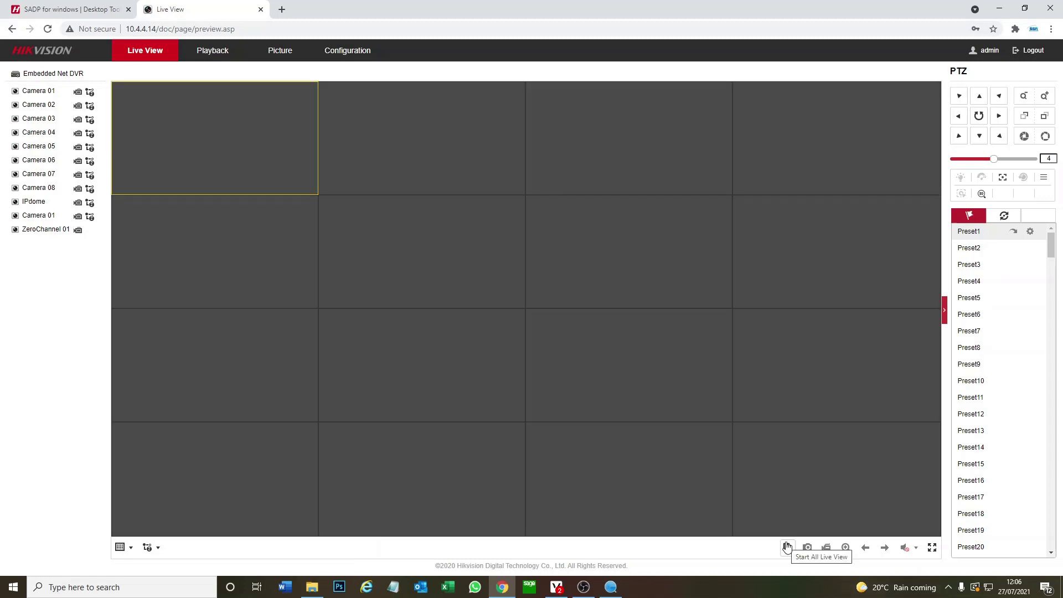
Start live view on all camera channels, then switch to the Picture page
click(787, 547)
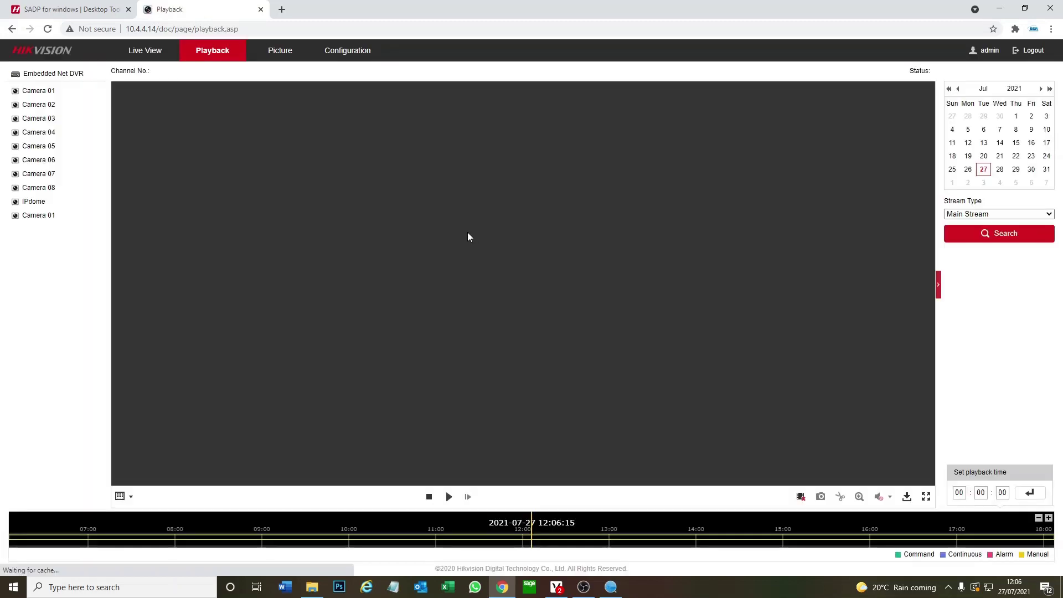
click(283, 57)
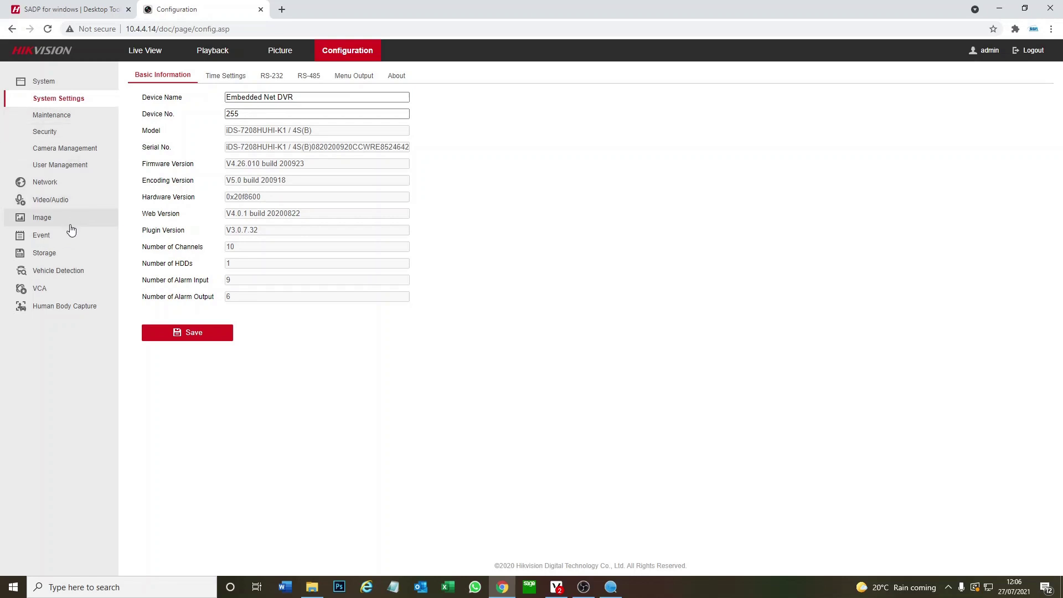
Browse Maintenance and Security, then open Event > Basic Event motion detection settings
click(60, 122)
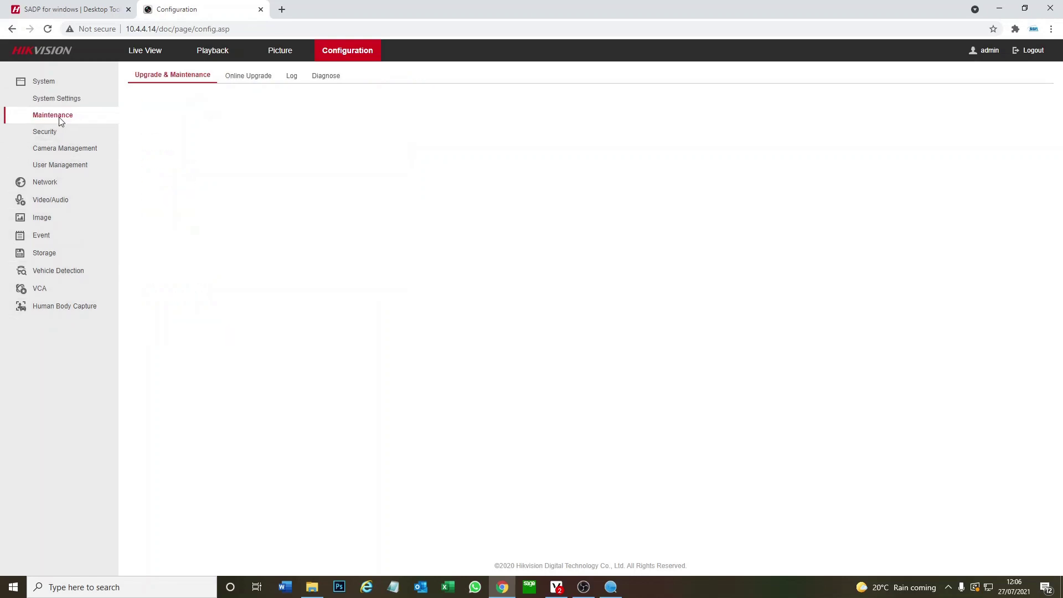
click(57, 132)
click(70, 235)
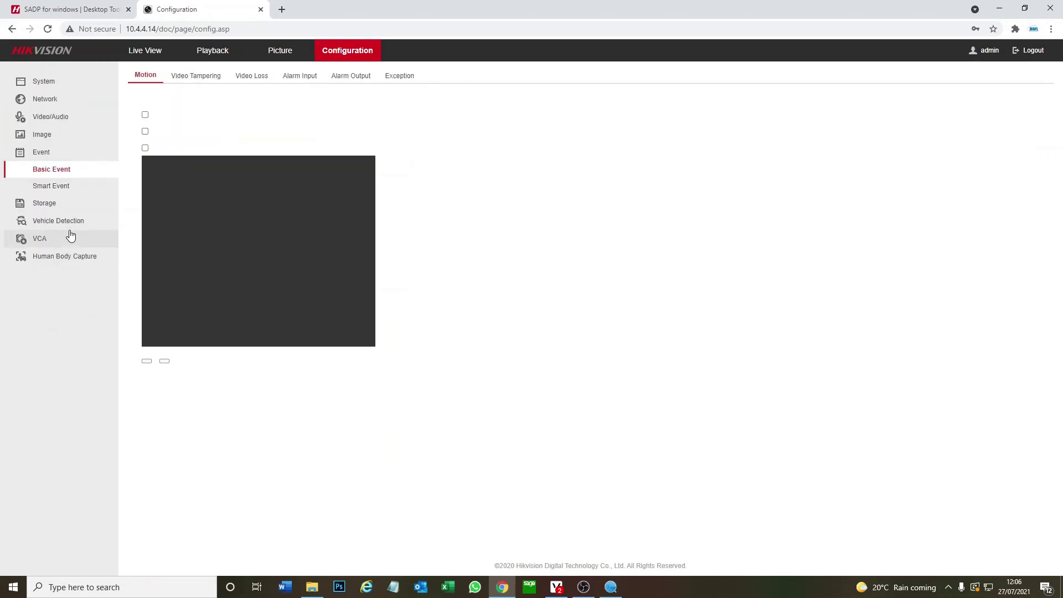